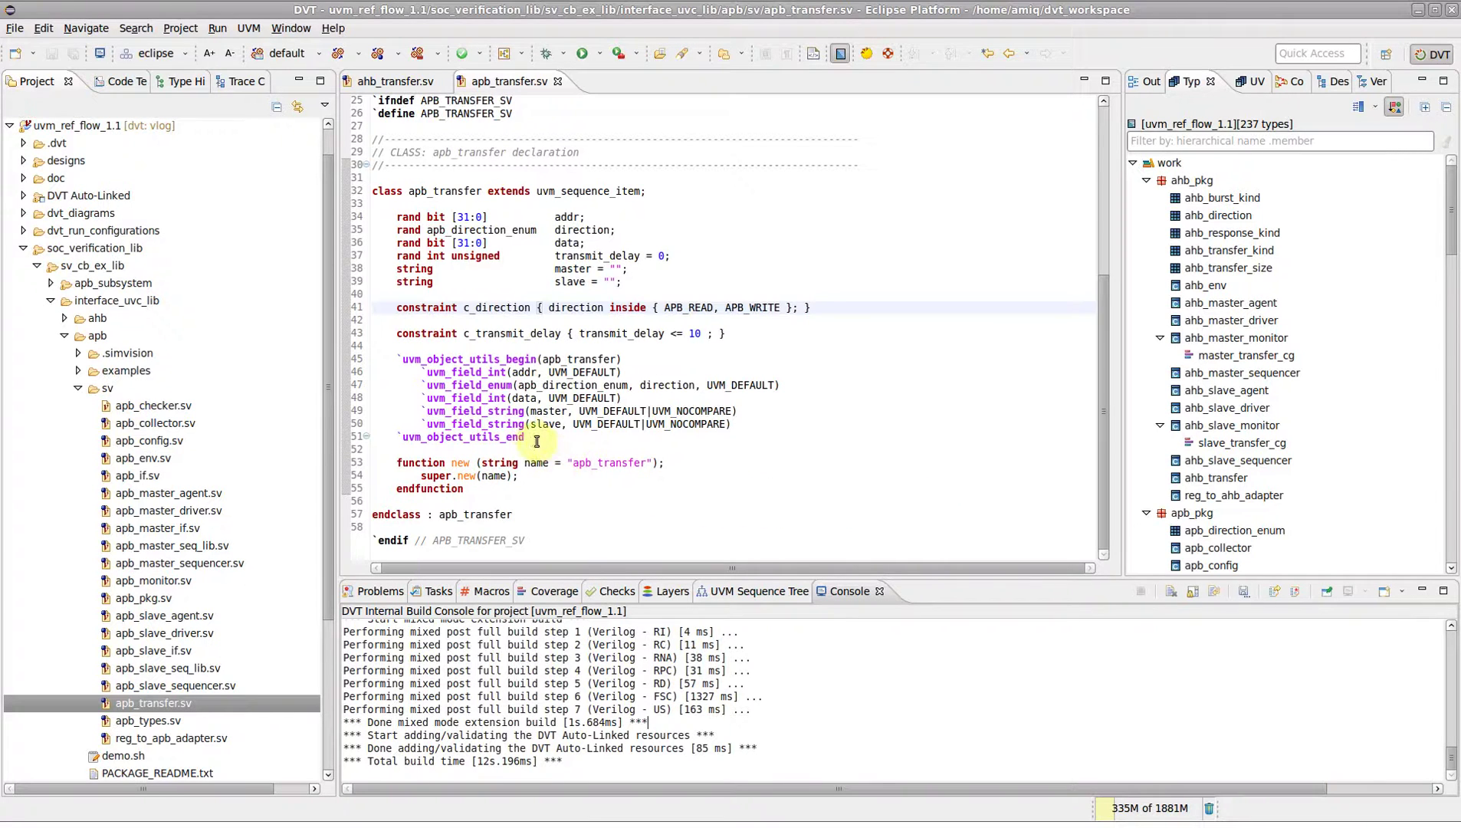
# Delete the `uvm_object_utils_begin…`uvm_object_utils_end block from apb_transfer and save apb_transfer.sv
pyautogui.moveTo(528, 437); pyautogui.dragTo(357, 362)
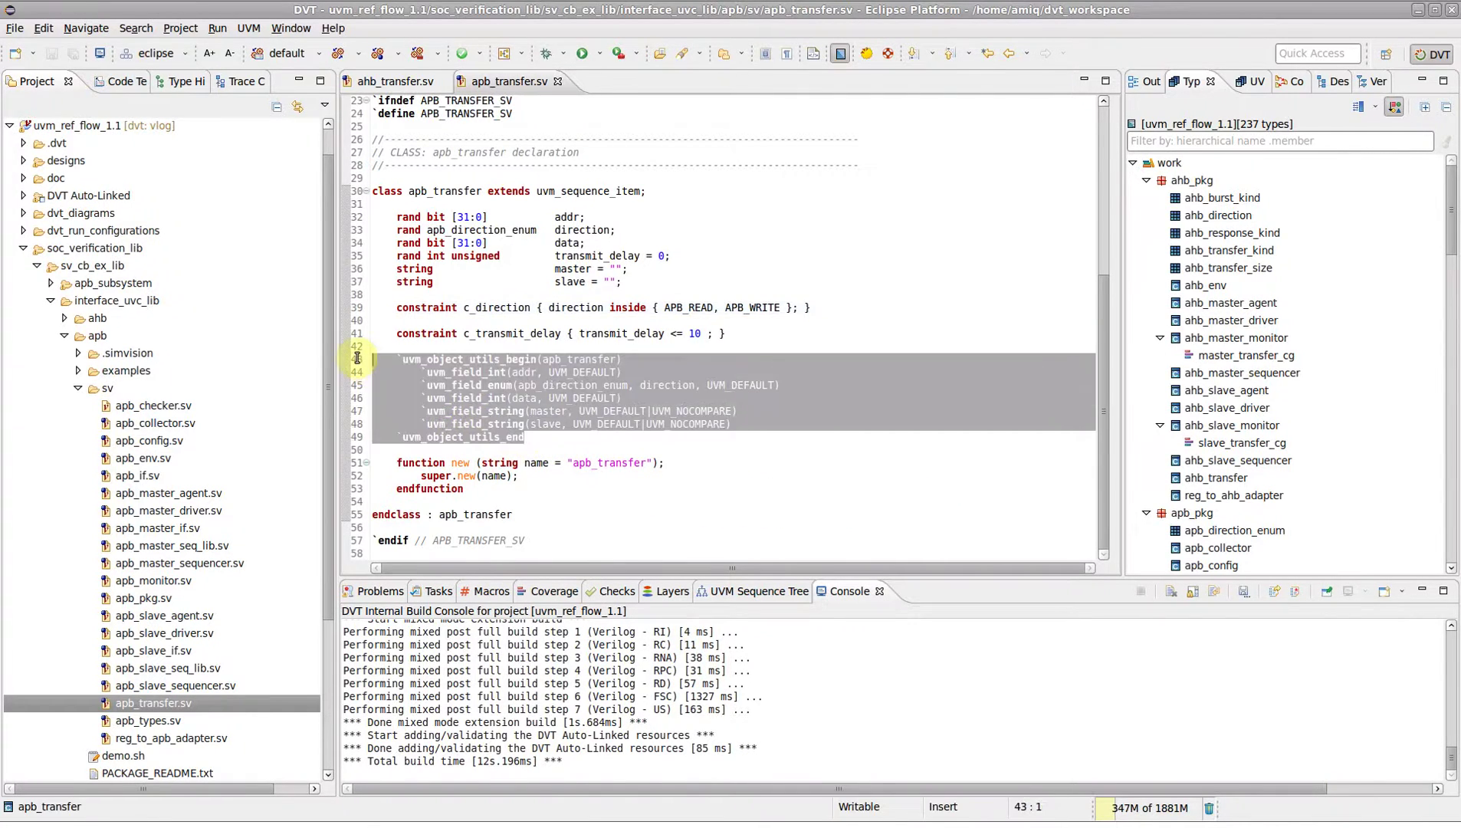
pyautogui.press('Delete')
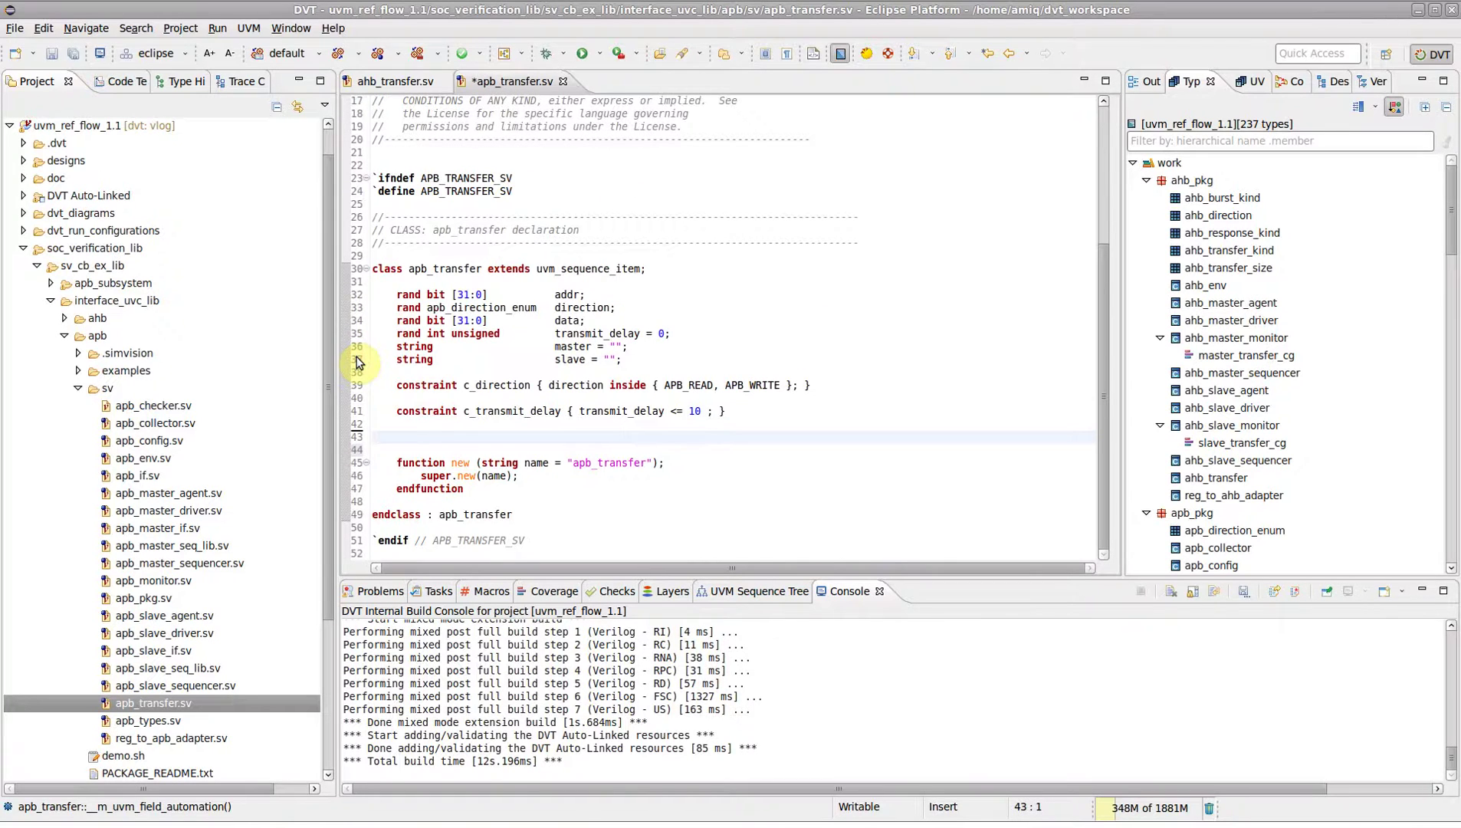
pyautogui.hotkey('ctrl', 's')
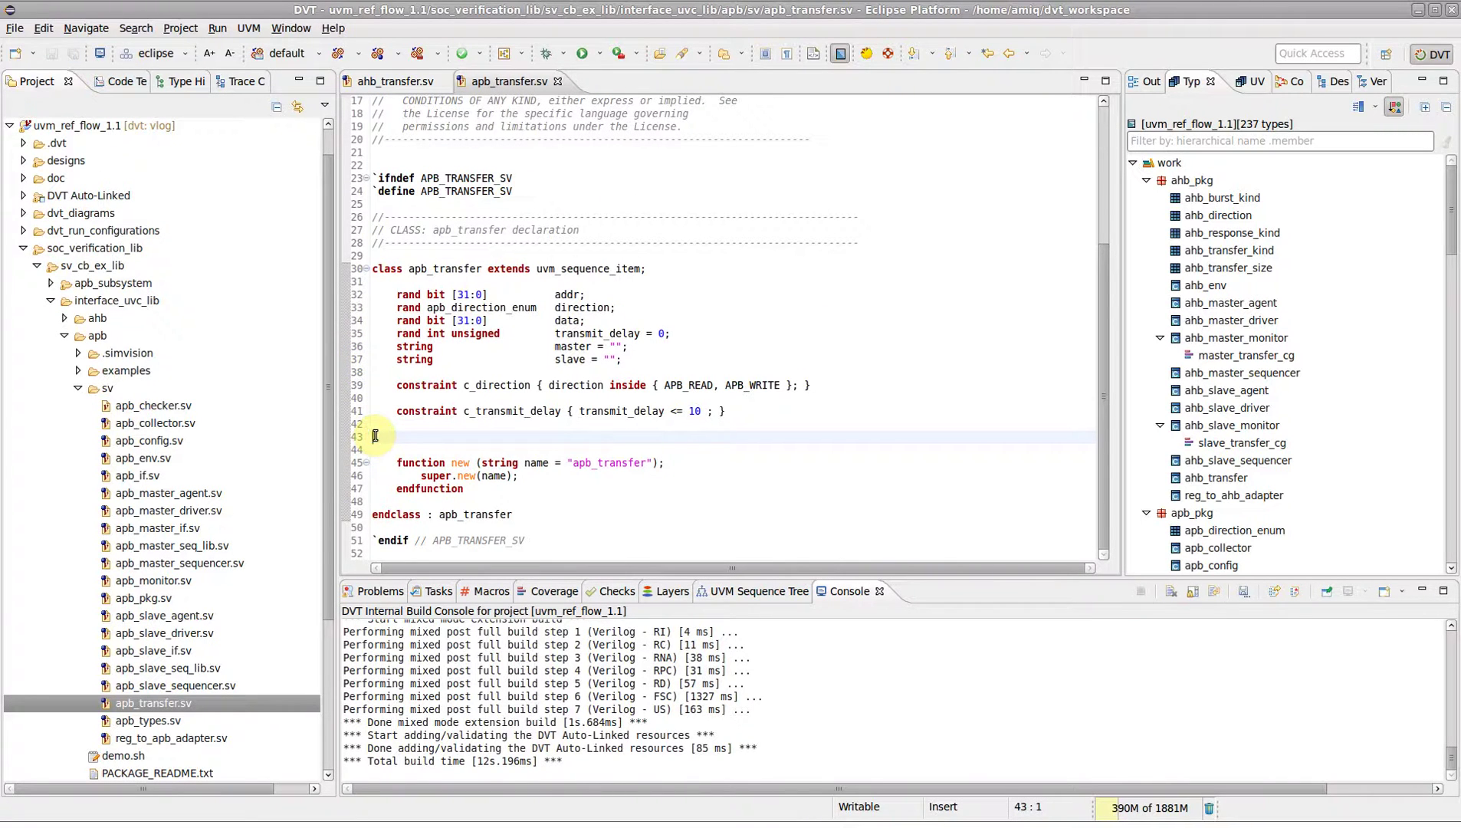
# Open the UVM Field Editor for apb_transfer from the editor's right-click Source menu
pyautogui.rightClick(374, 436)
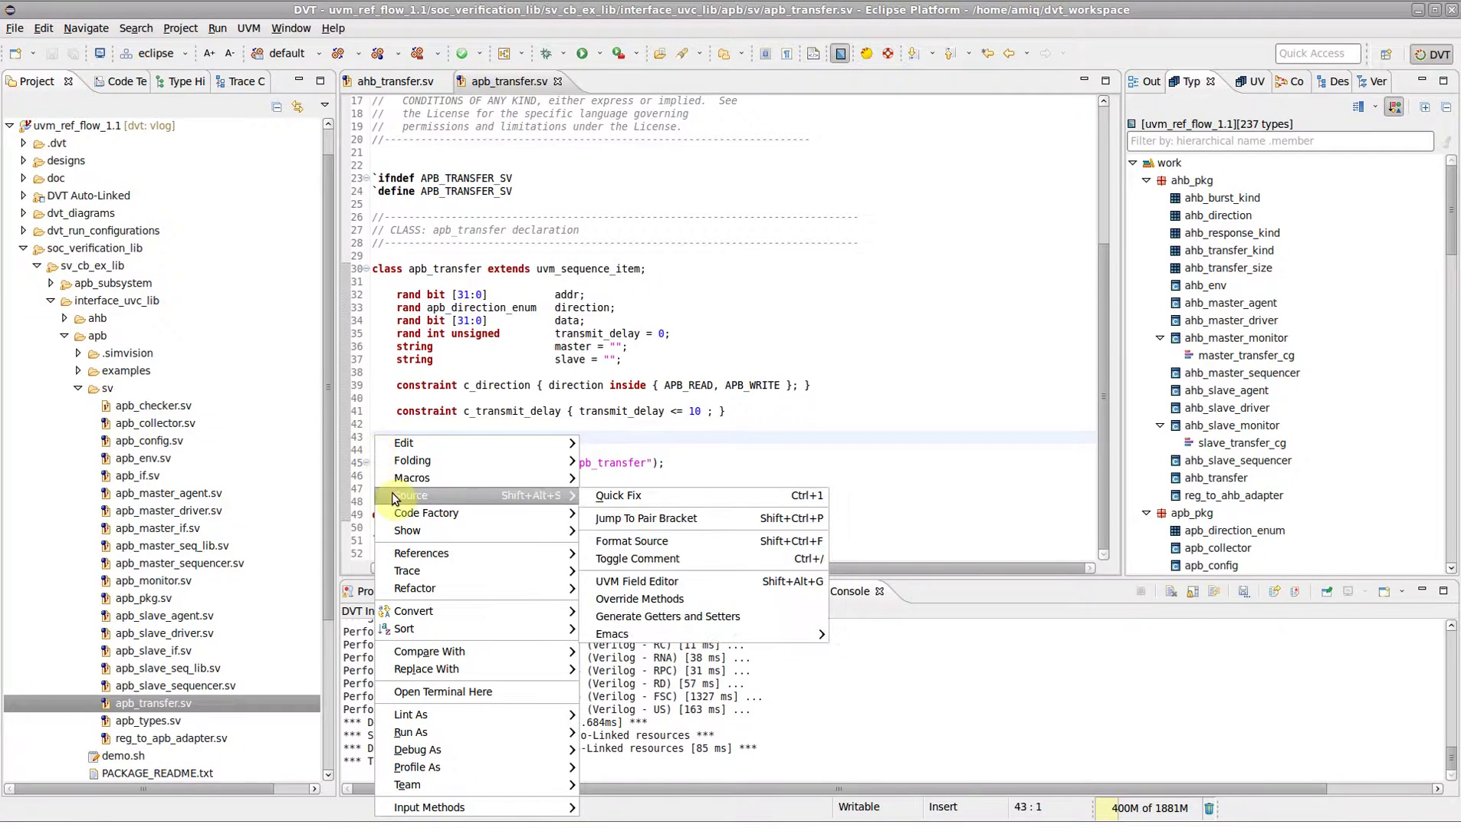
pyautogui.moveTo(413, 496)
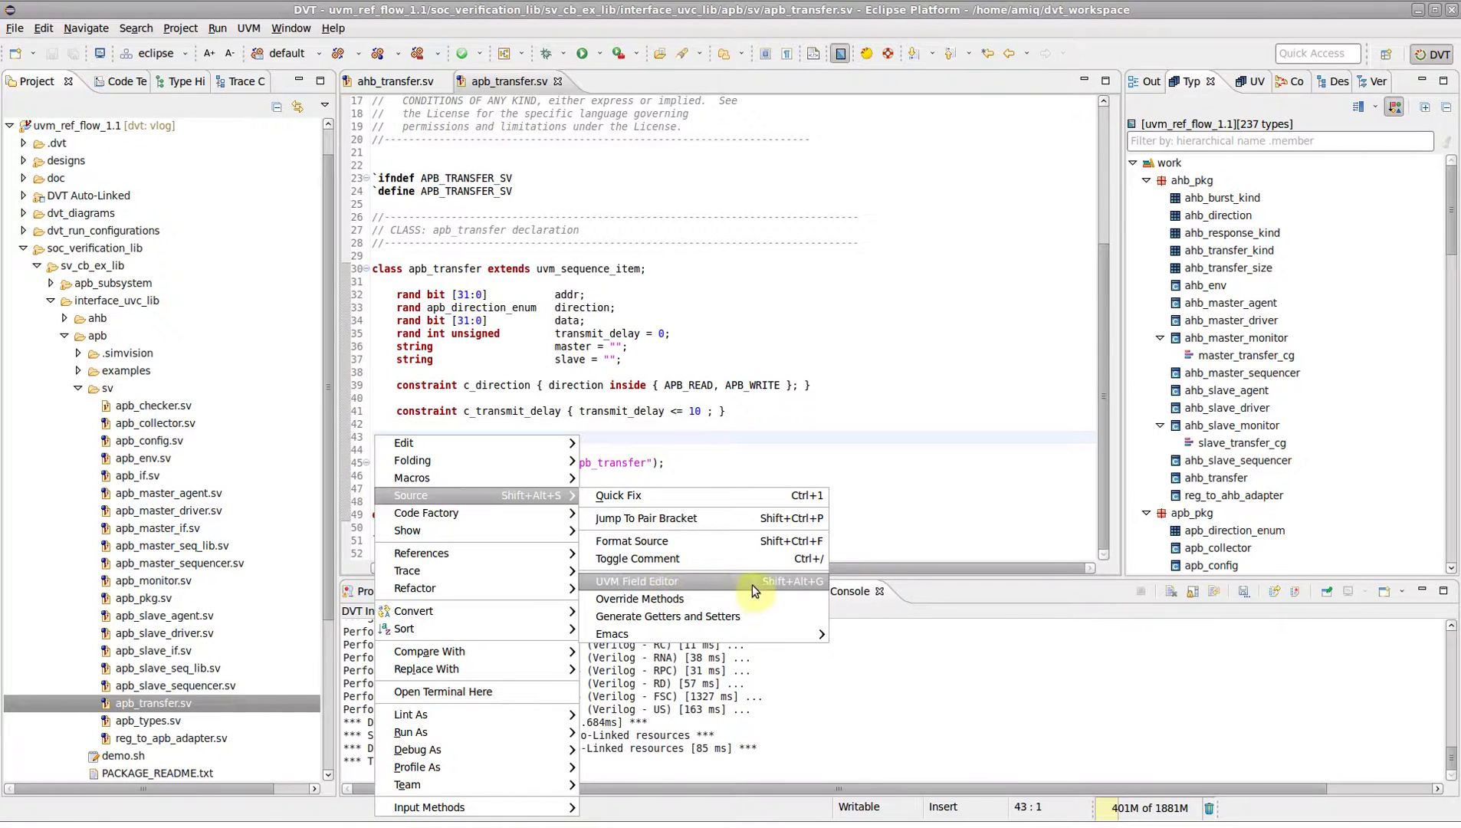
pyautogui.click(808, 587)
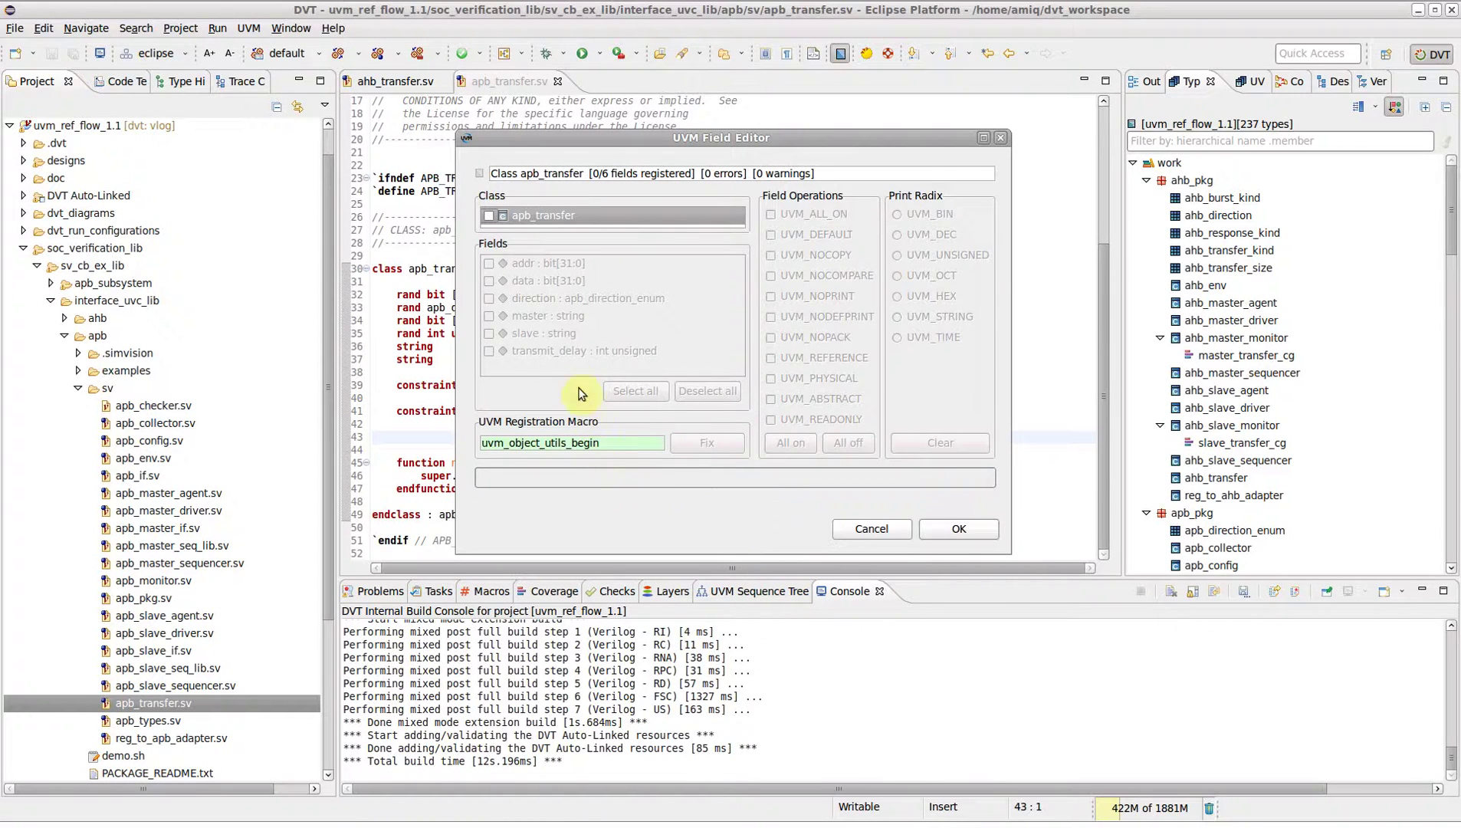
# Check the apb_transfer class and its addr, data, direction, master, slave and transmit_delay fields
pyautogui.click(488, 217)
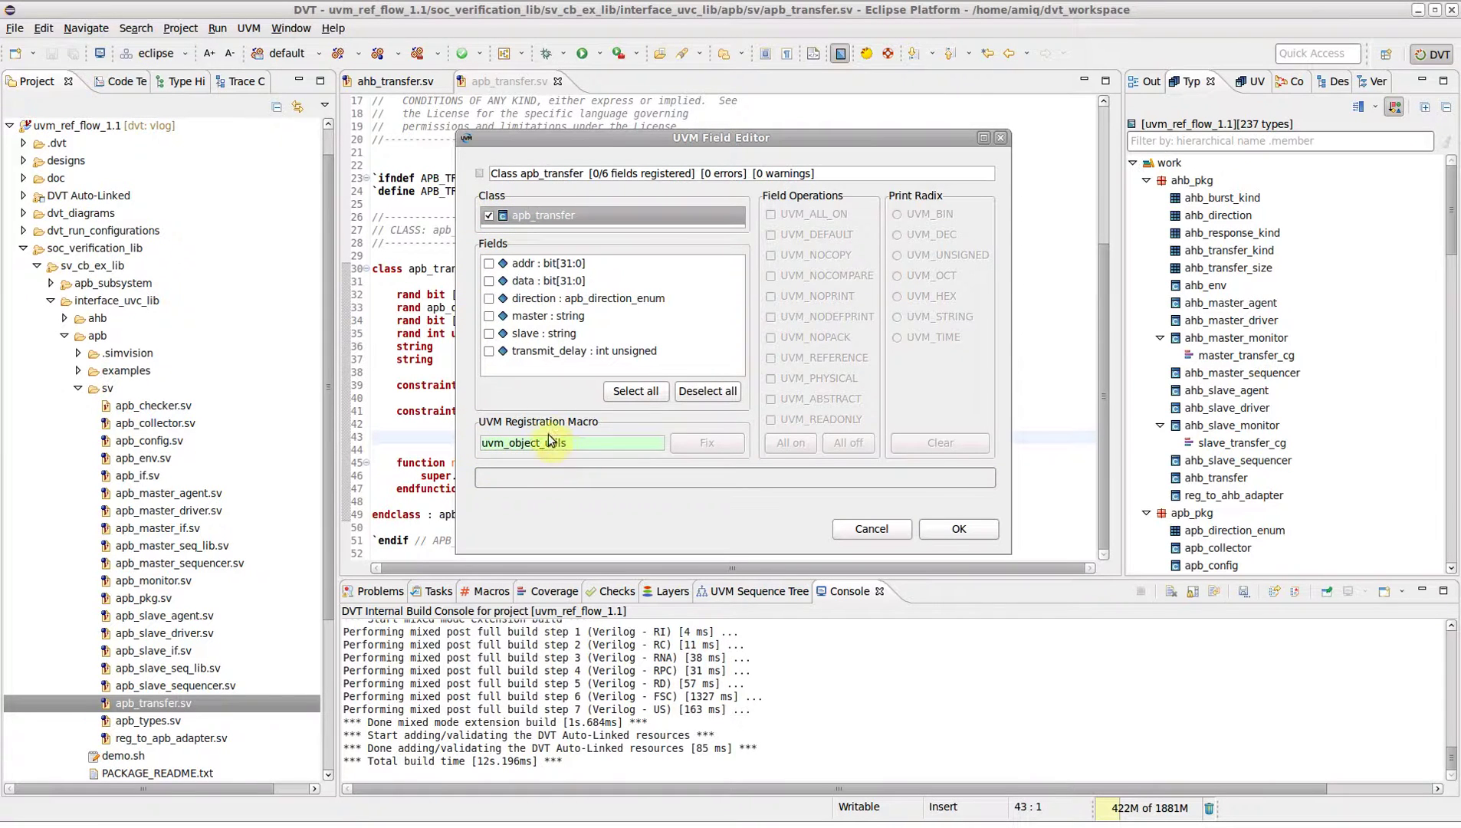
pyautogui.click(488, 264)
pyautogui.click(488, 280)
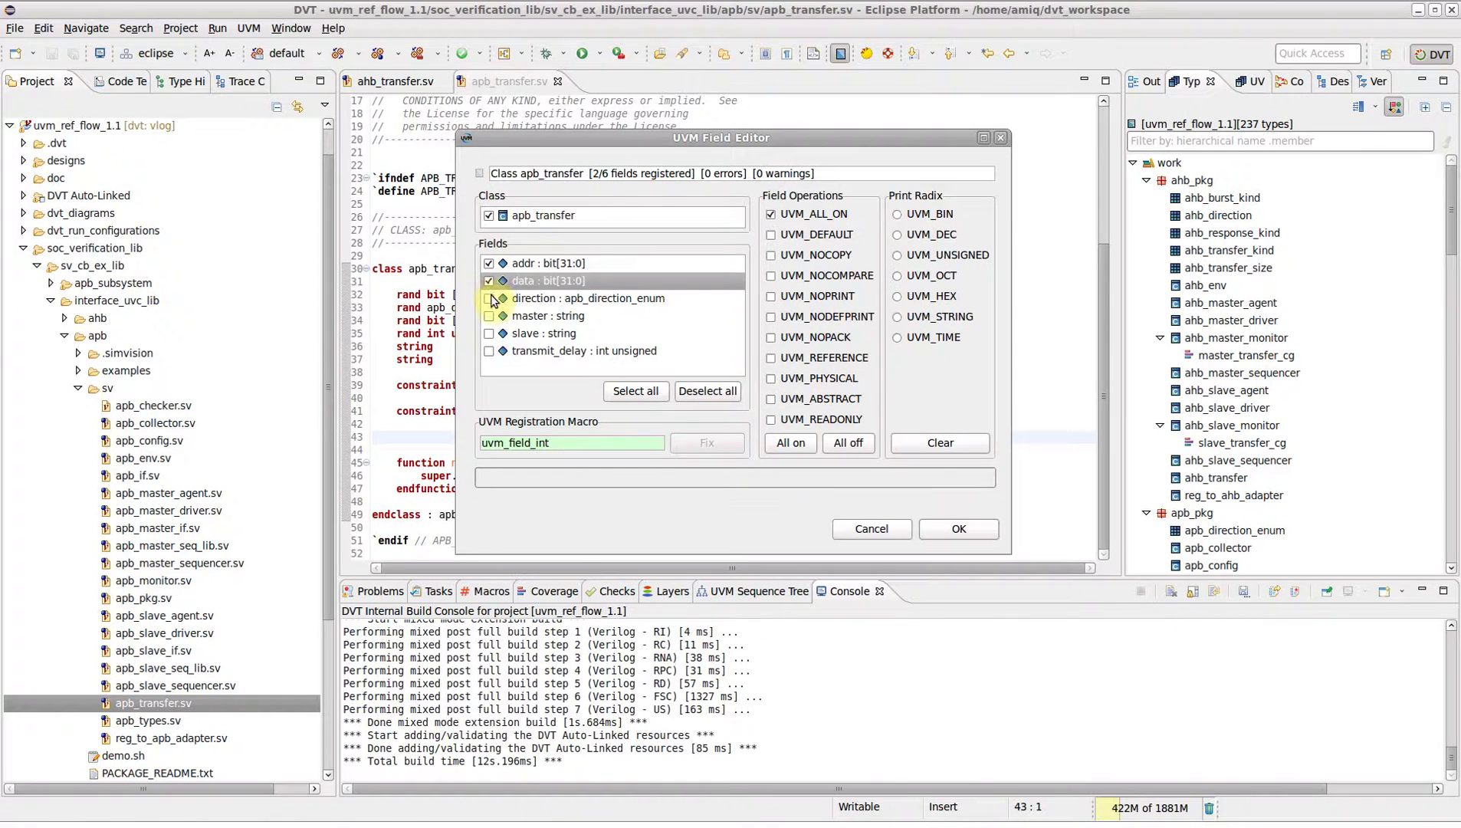
pyautogui.click(489, 297)
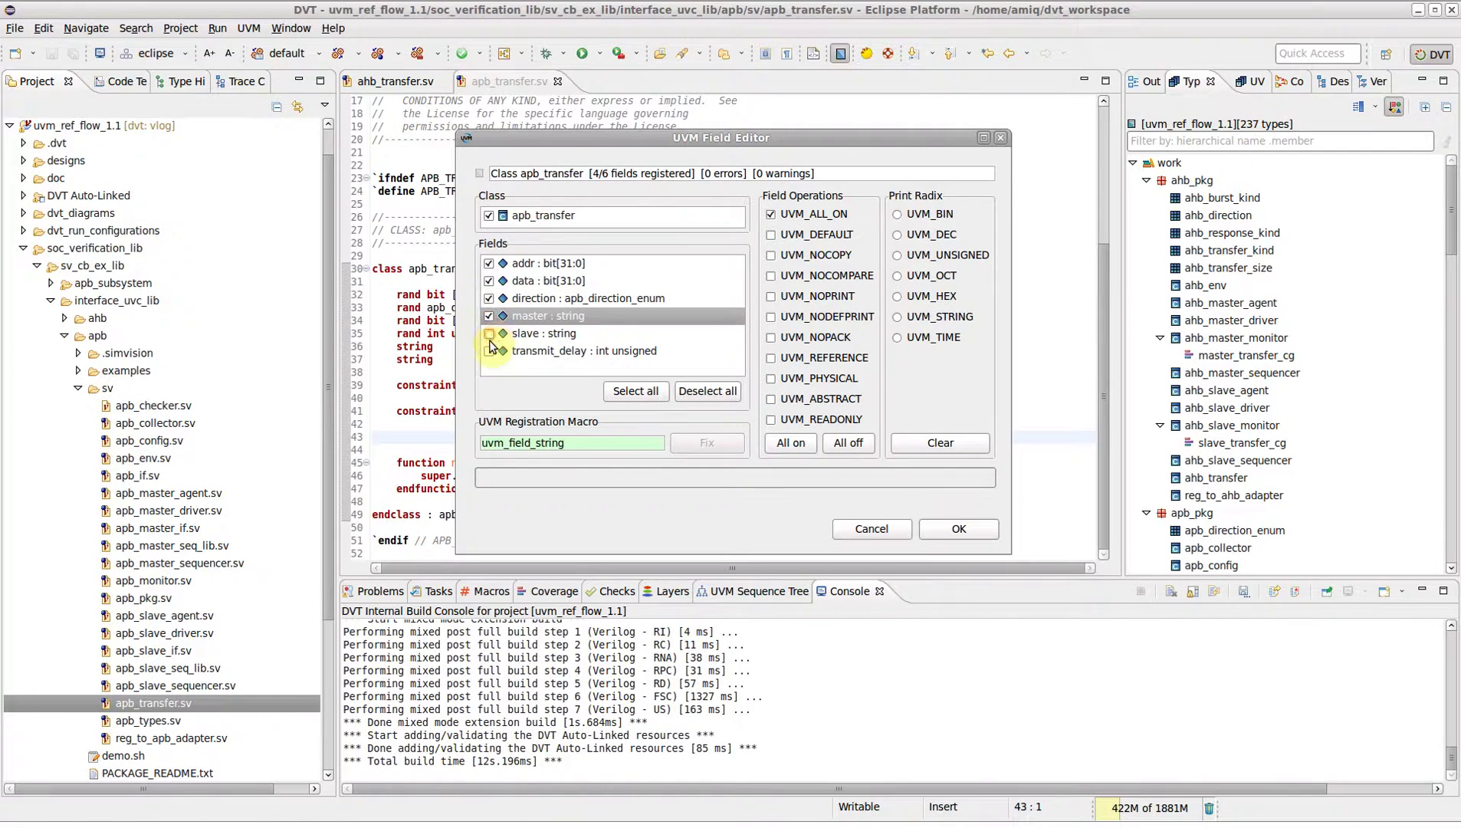
pyautogui.click(488, 333)
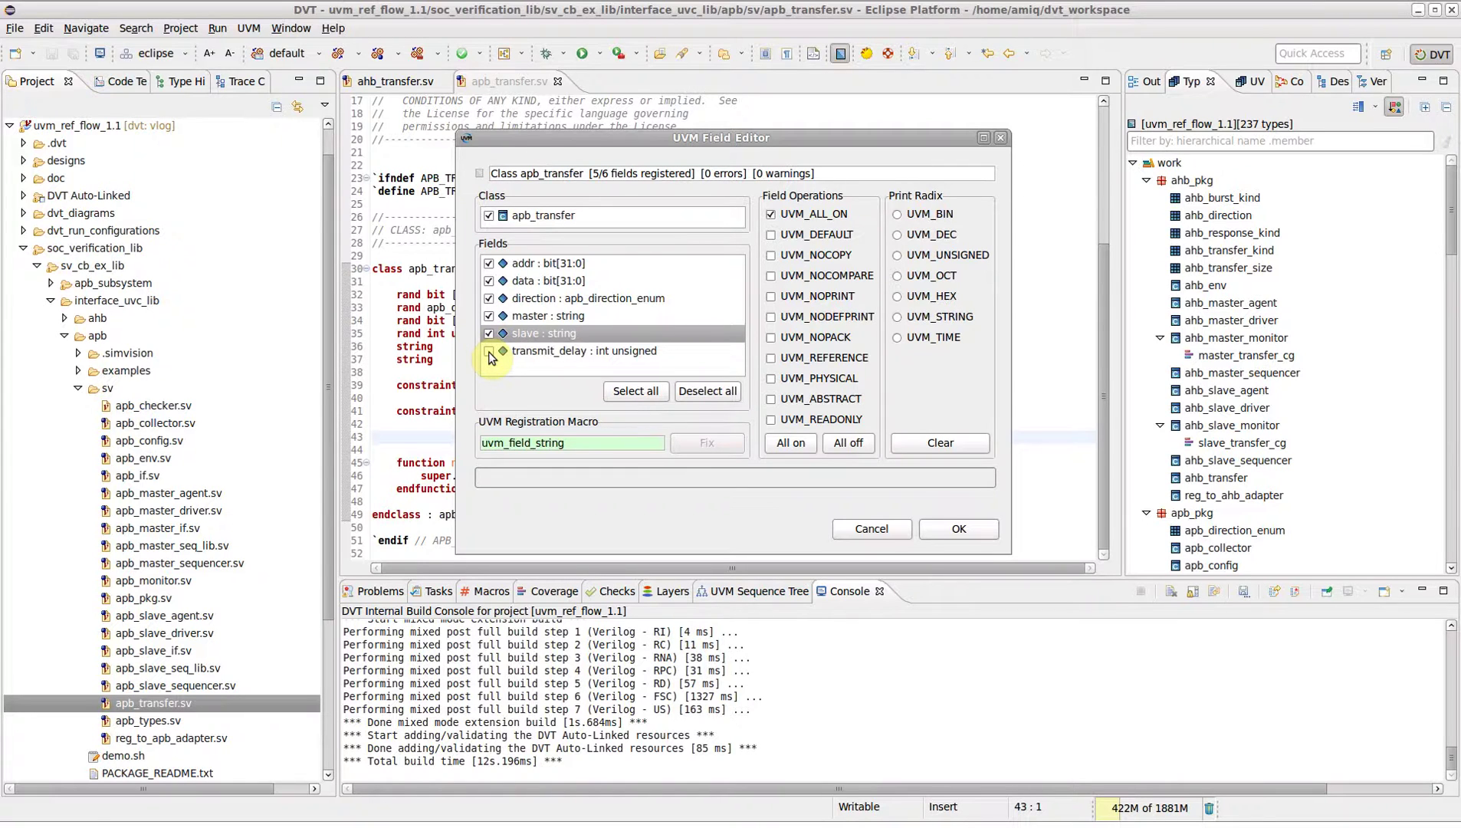
pyautogui.click(488, 351)
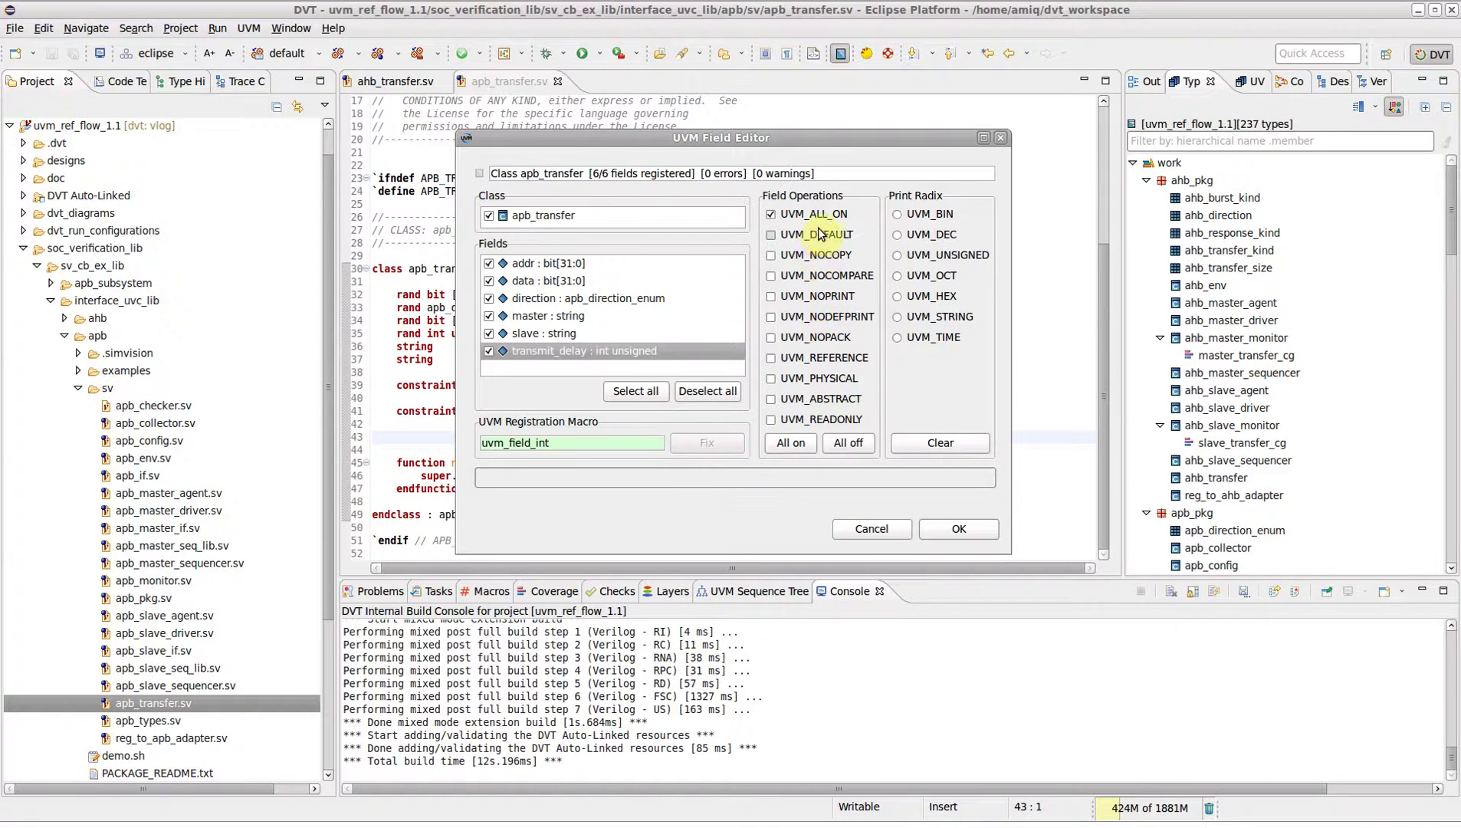
# Remove UVM_ALL_ON from transmit_delay and slave, and set slave to UVM_NOCOMPARE
pyautogui.click(771, 215)
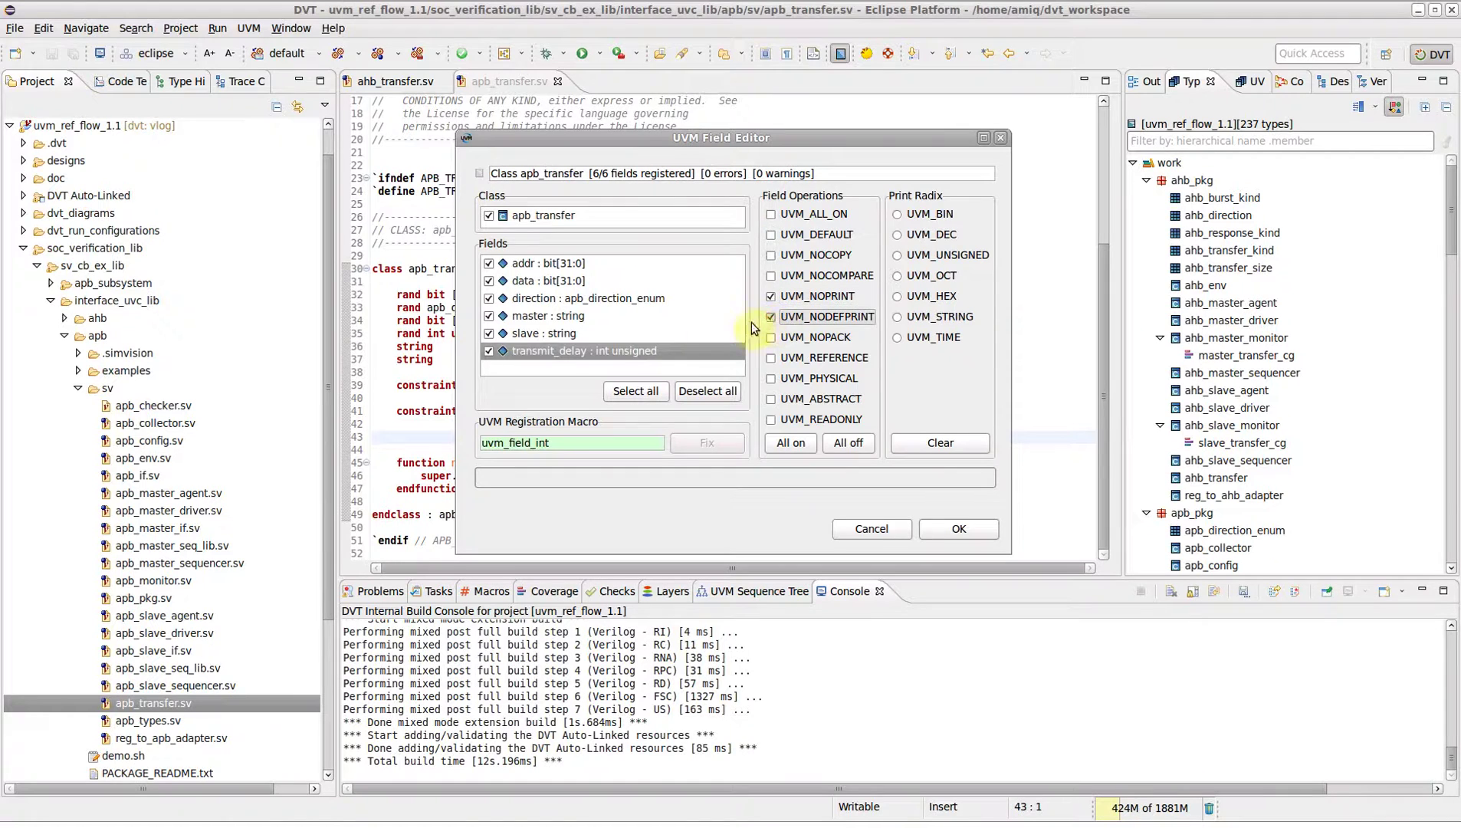
pyautogui.click(571, 333)
pyautogui.click(771, 215)
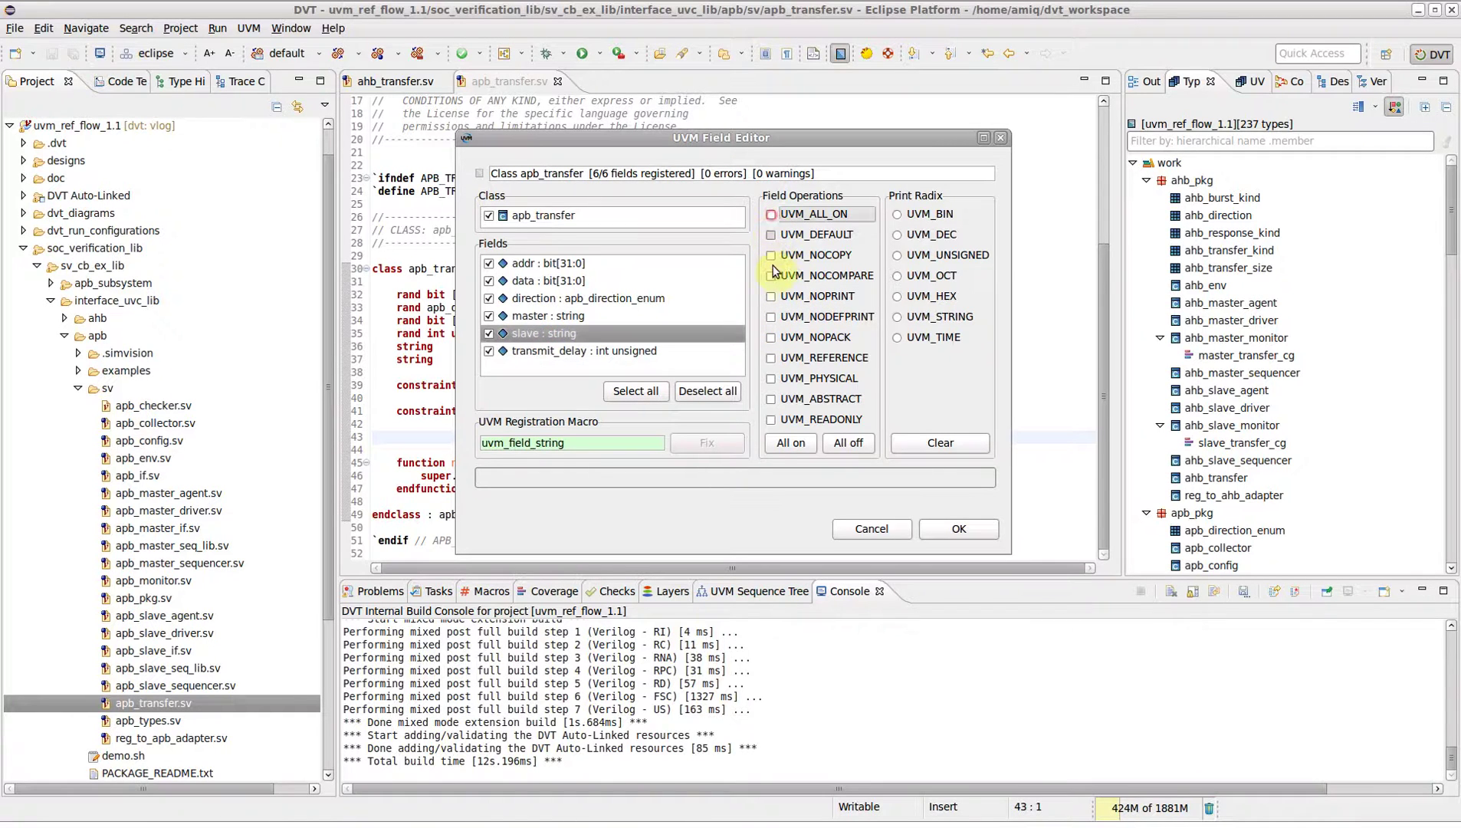
pyautogui.click(771, 276)
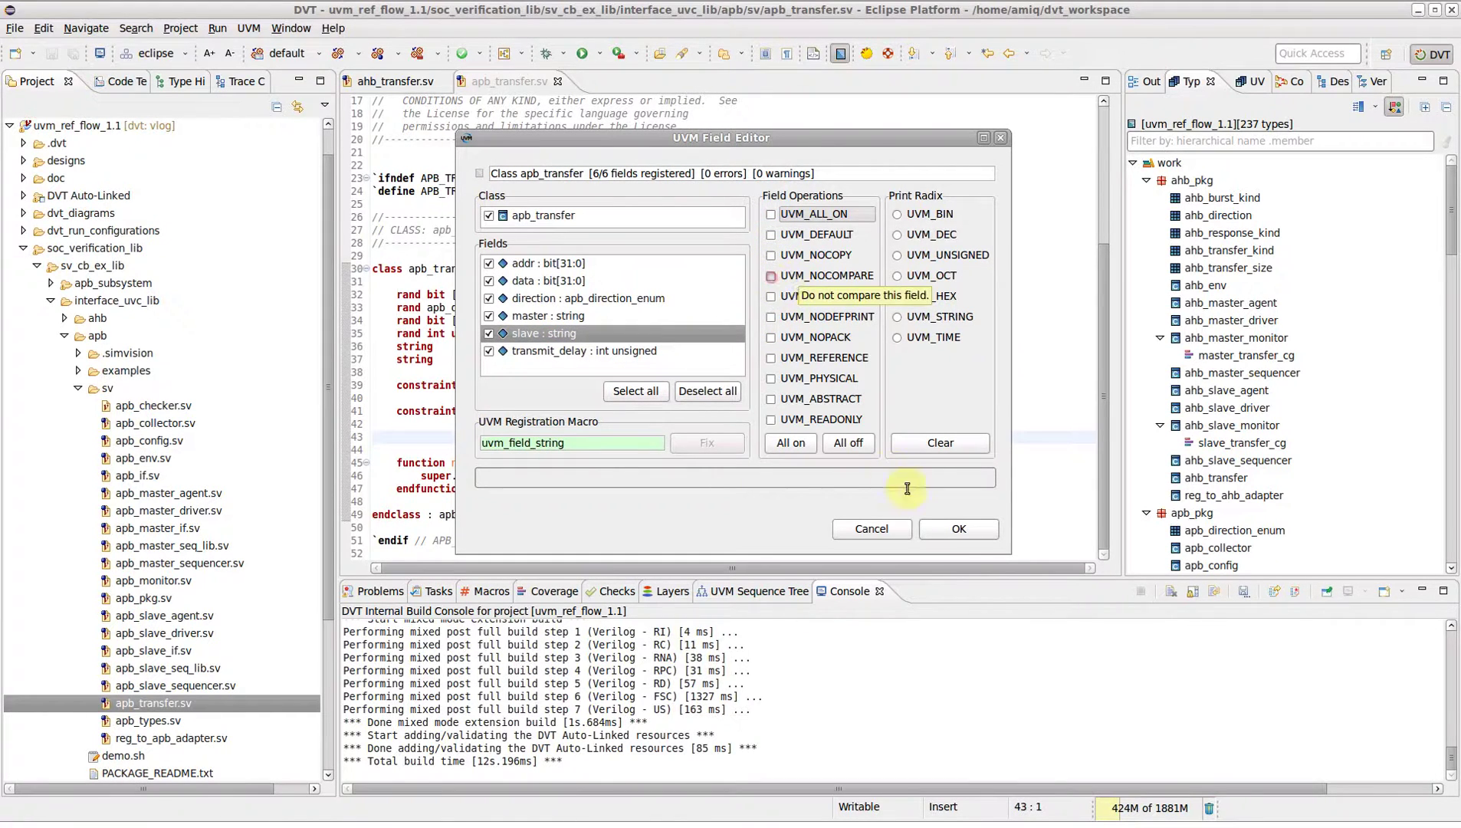
# Insert the generated macros, save apb_transfer.sv, and add a new line after the slave declaration
pyautogui.click(939, 530)
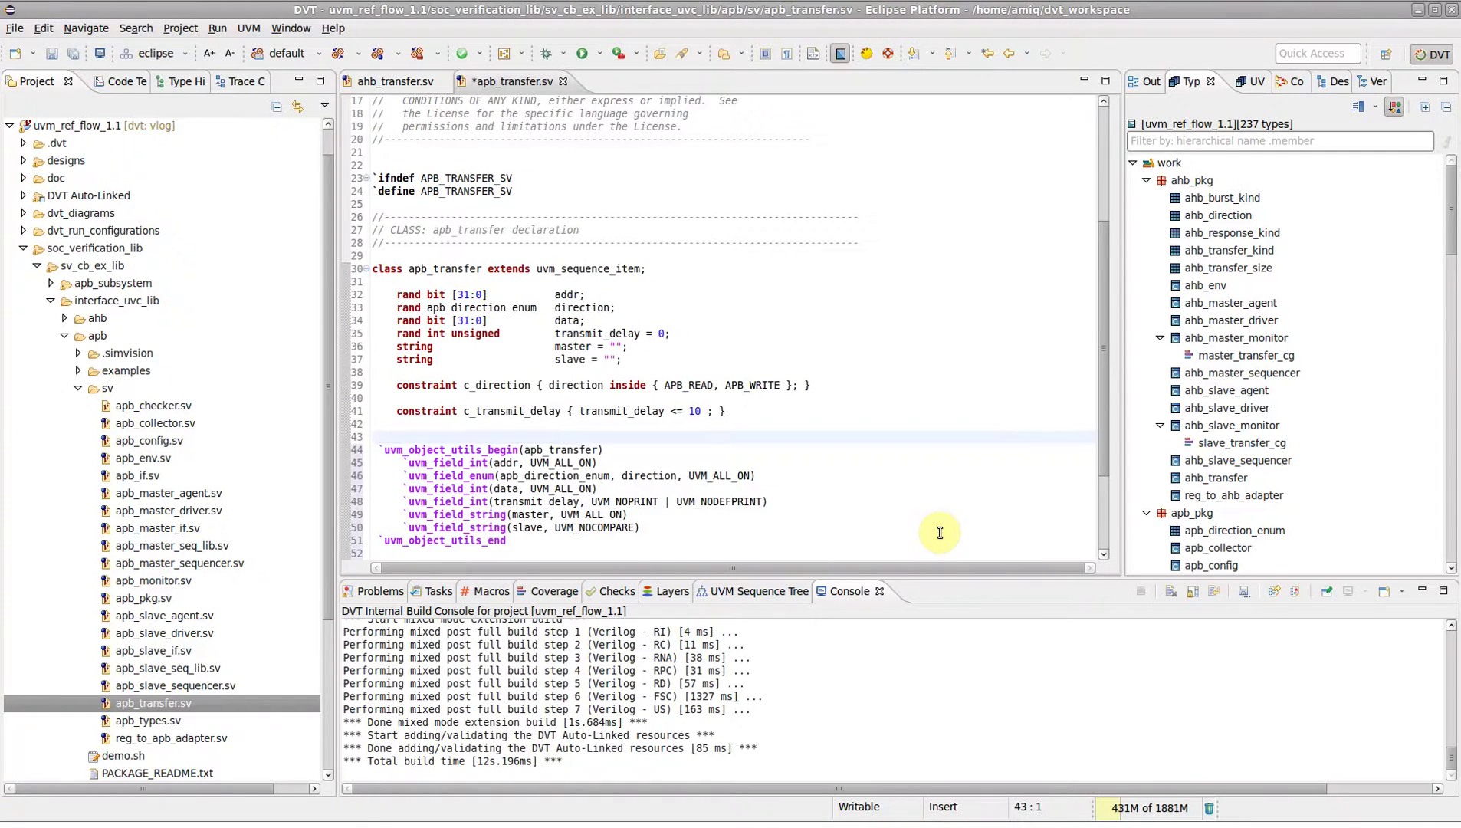
pyautogui.hotkey('ctrl', 's')
pyautogui.click(631, 361)
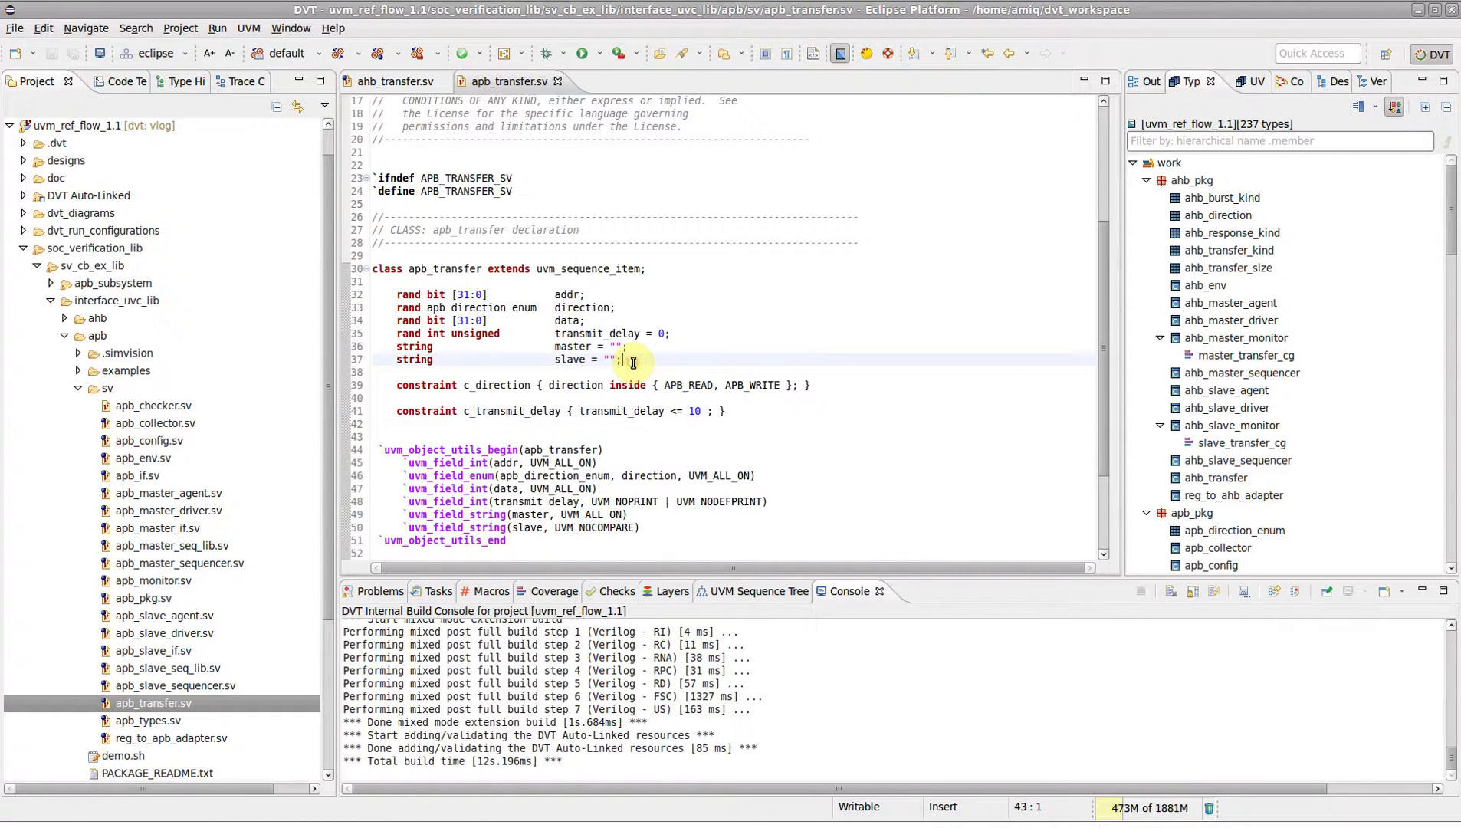
pyautogui.press('Return')
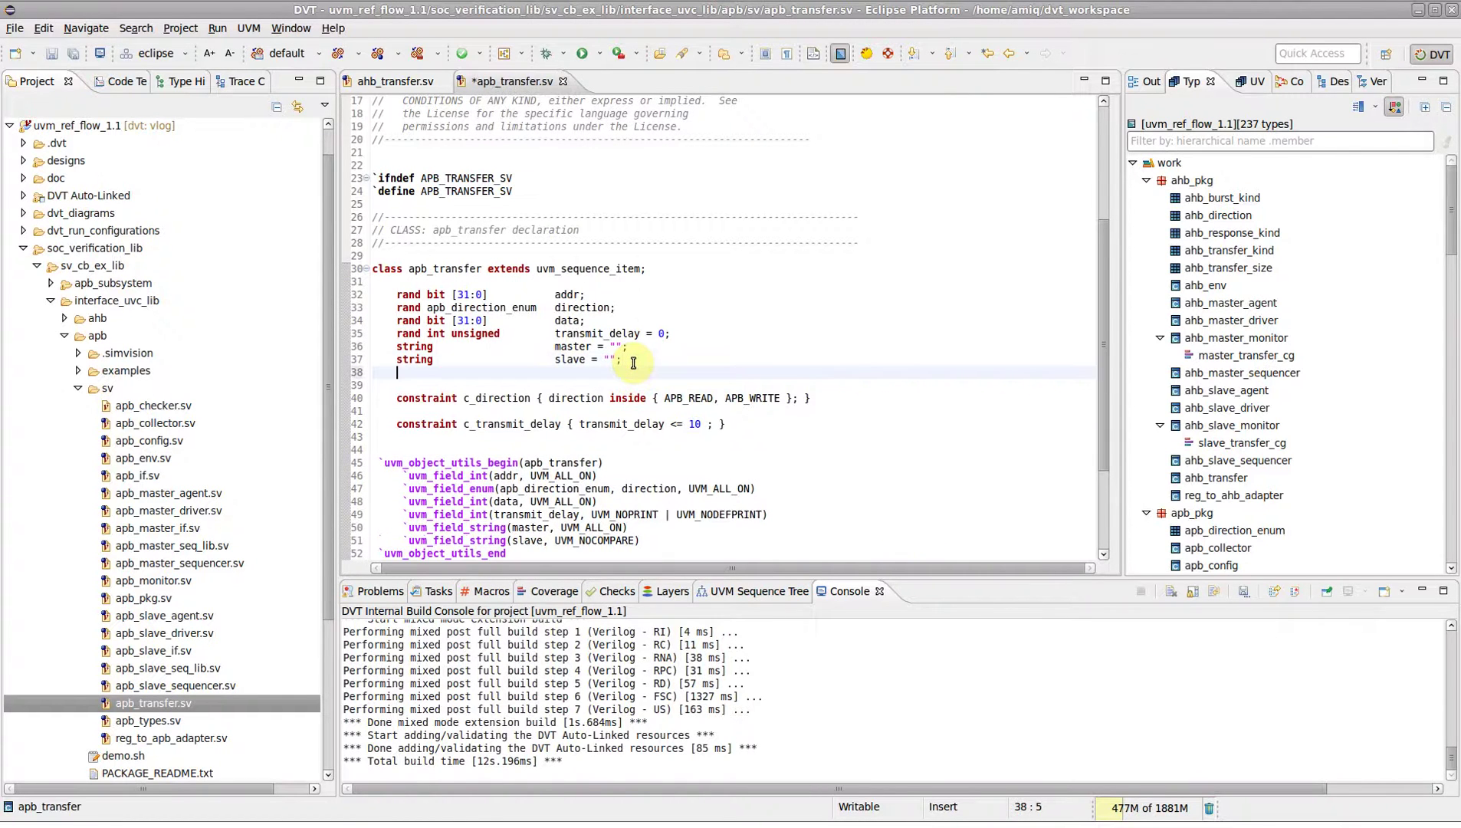
pyautogui.write('bit parity;')
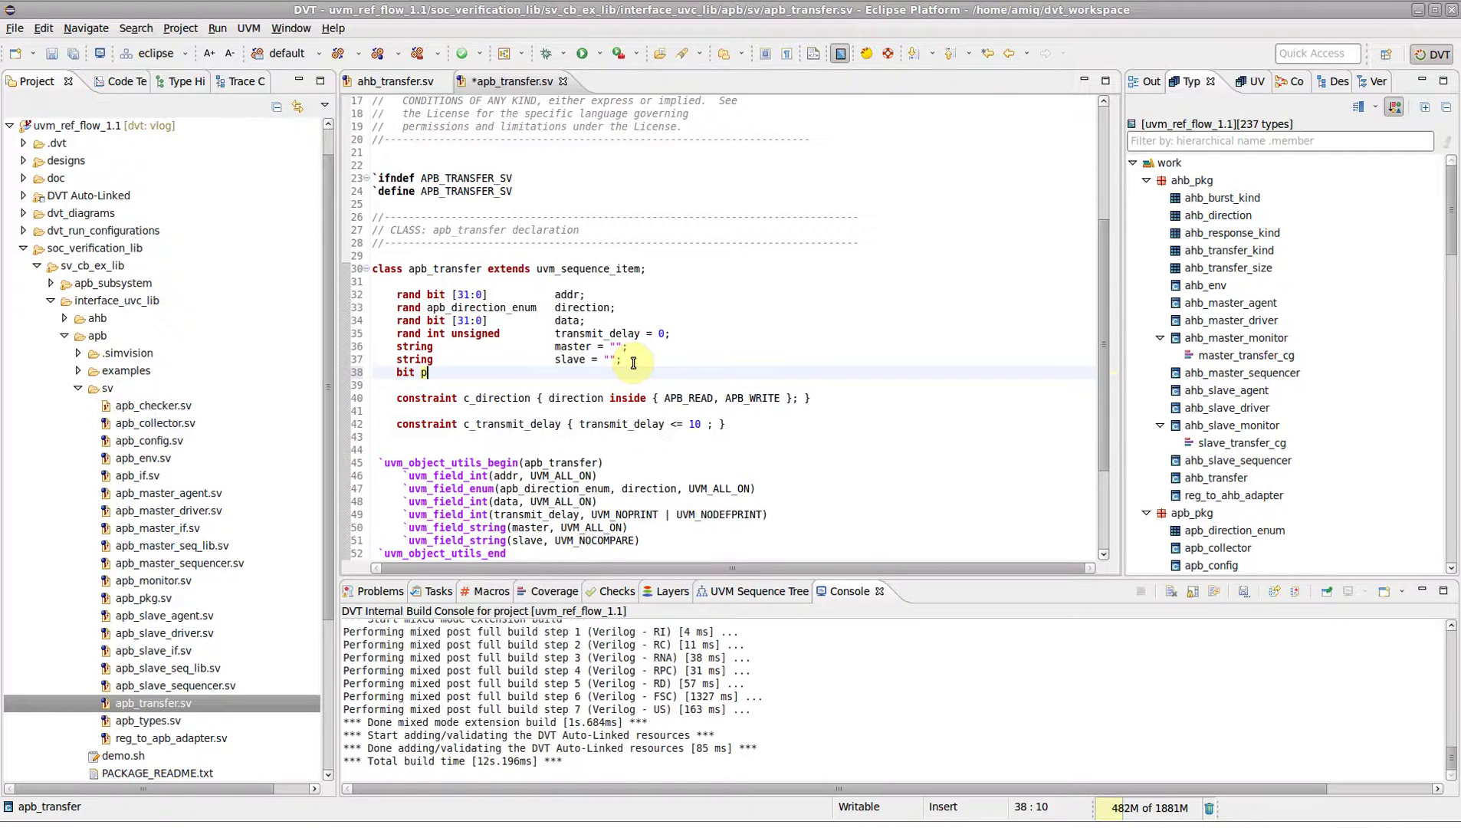